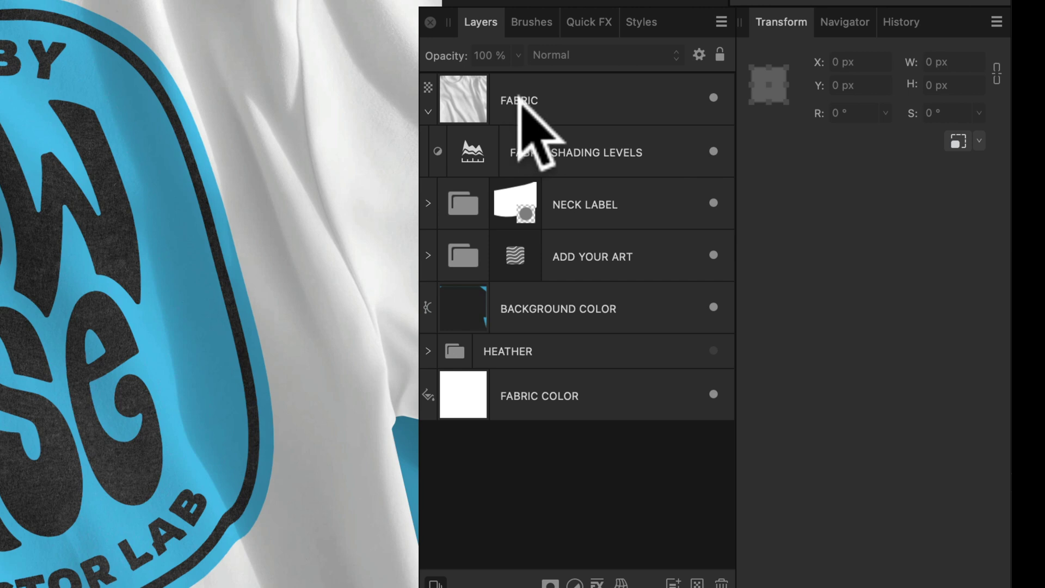
# Collapse the FABRIC layer in the Layers panel to hide its FABRIC SHADING LEVELS adjustment
pyautogui.click(429, 112)
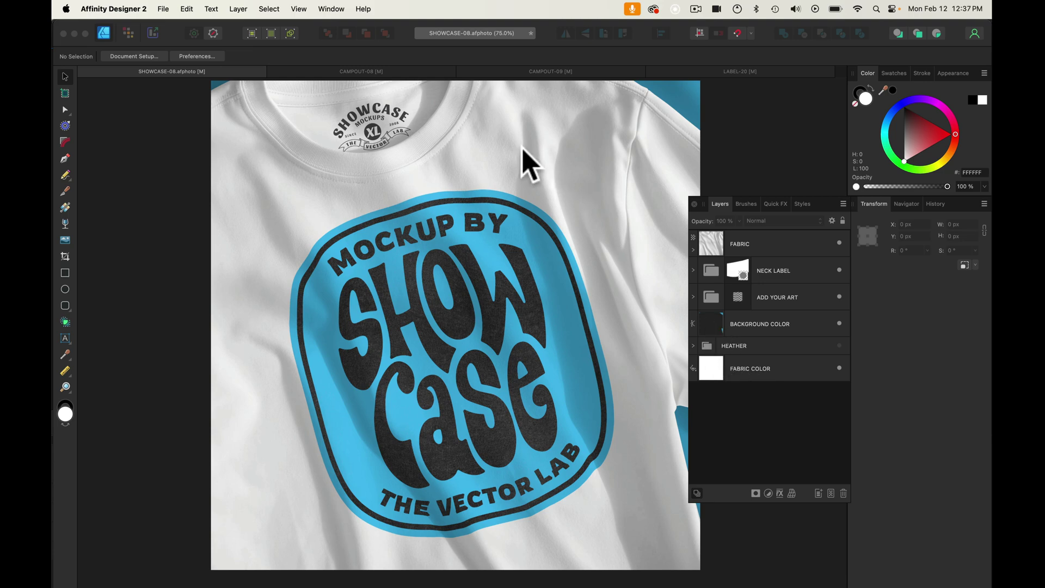
# Paste the Campout bison artwork from CAMPOUT-09 above YOUR ART in SHOWCASE-08's ADD YOUR ART group
pyautogui.click(523, 70)
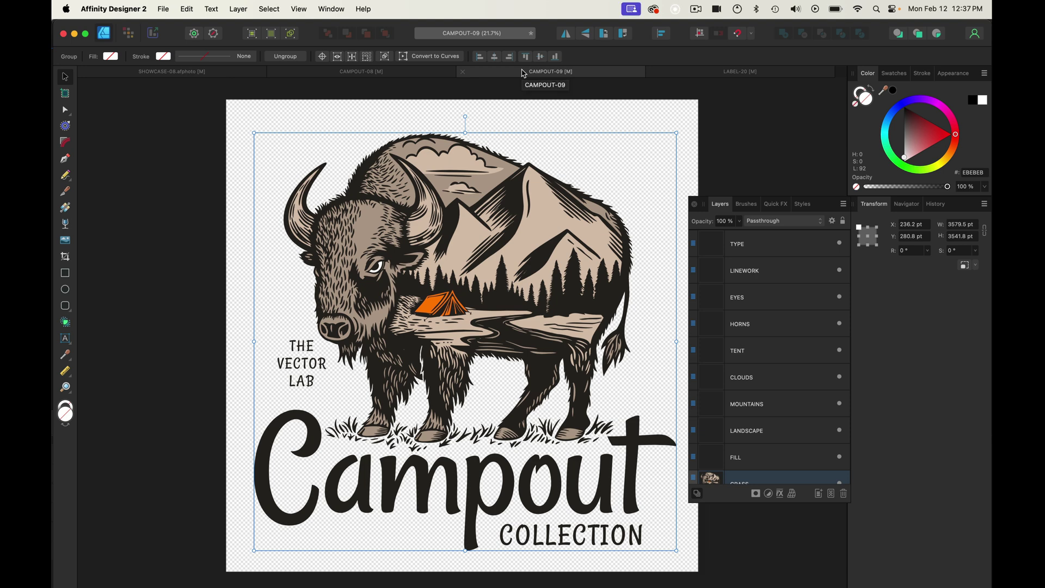
pyautogui.click(215, 71)
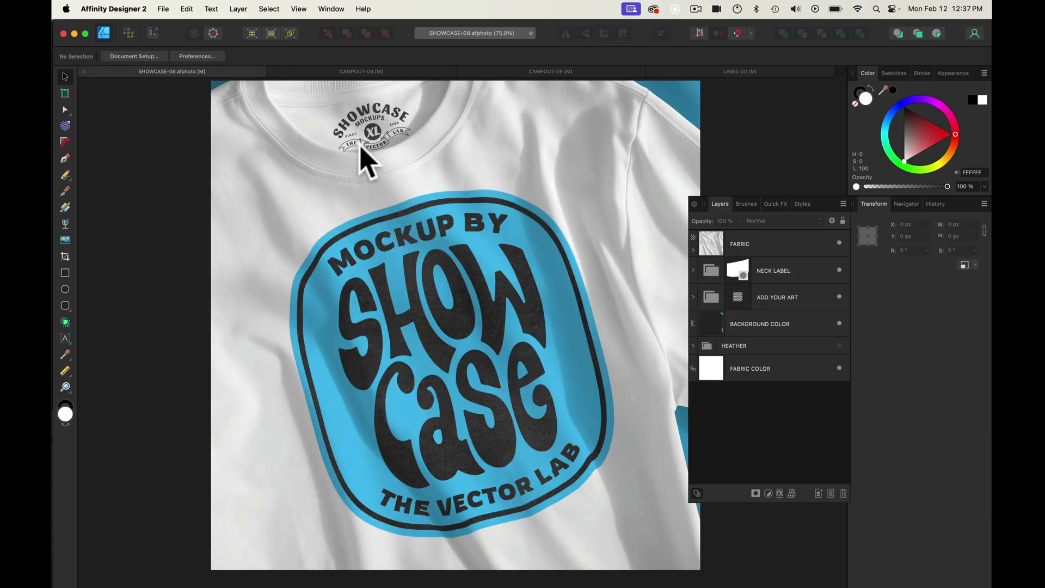
pyautogui.click(693, 296)
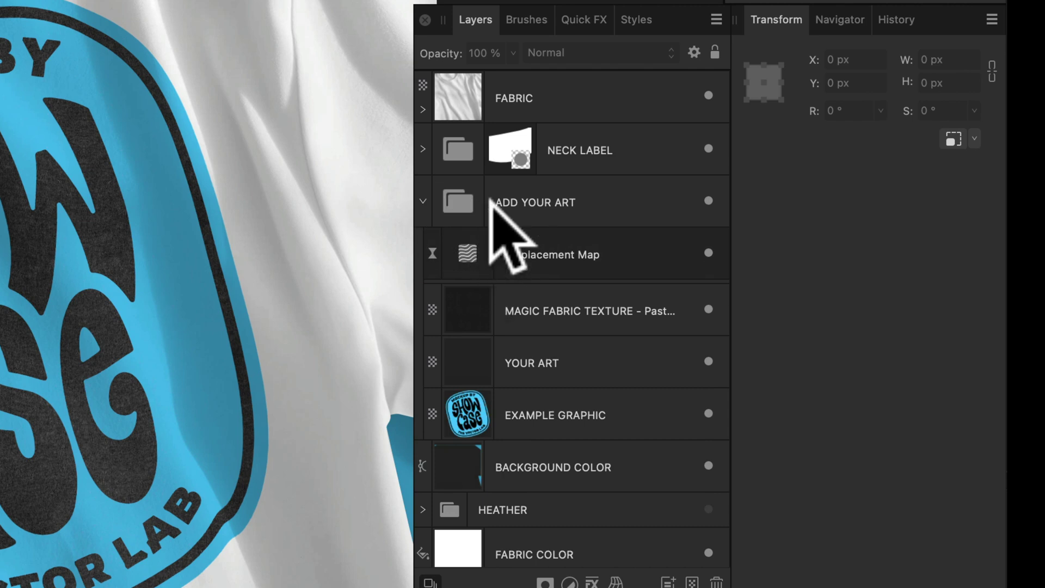
pyautogui.click(542, 362)
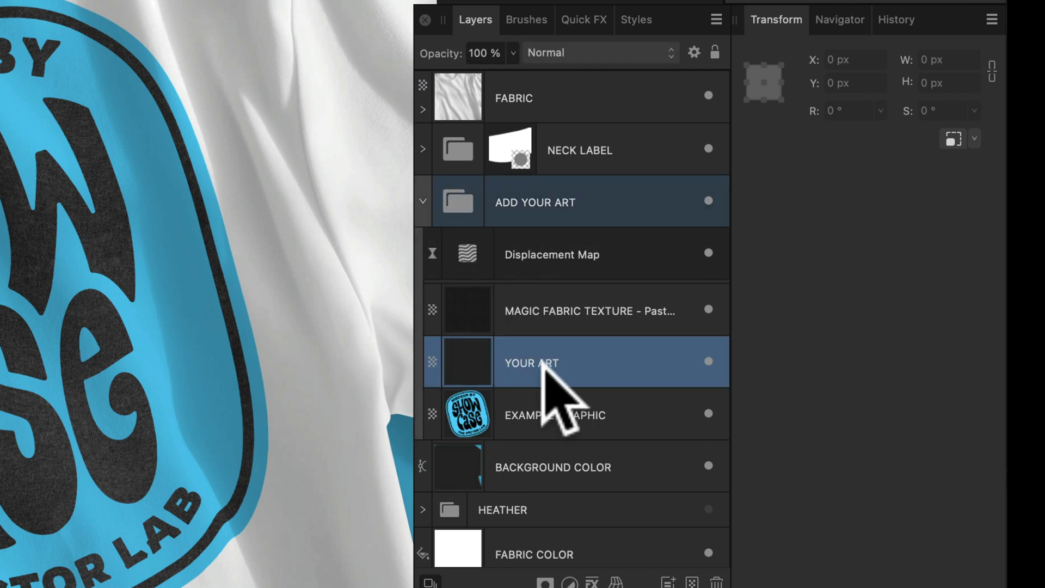
pyautogui.press('super+v')
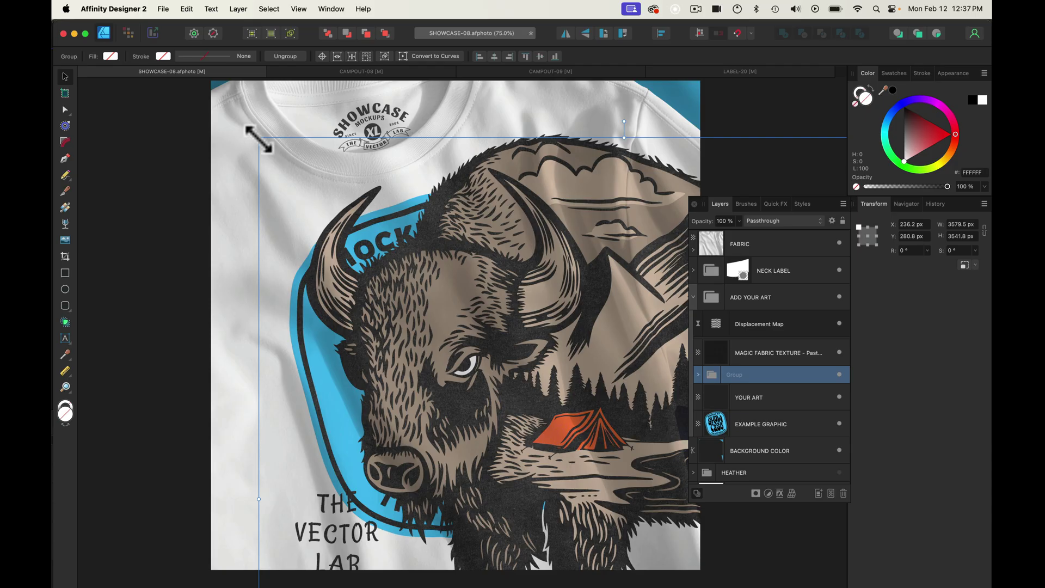
# Move the bison artwork onto the shirt front and tilt it to about 17°
pyautogui.moveTo(256, 140); pyautogui.dragTo(340, 242)
pyautogui.moveTo(511, 226); pyautogui.dragTo(572, 236)
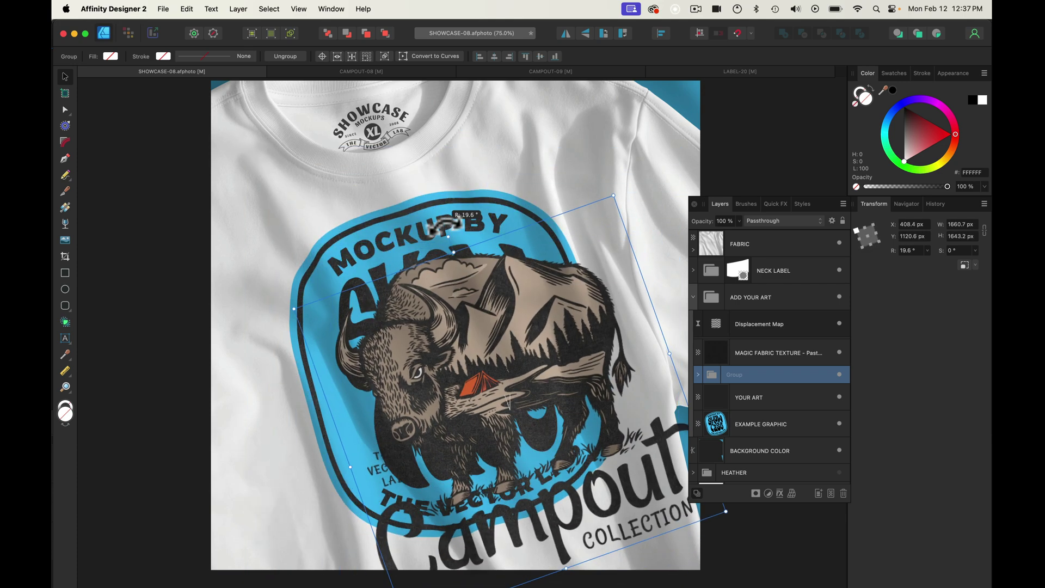
pyautogui.moveTo(525, 348); pyautogui.dragTo(465, 296)
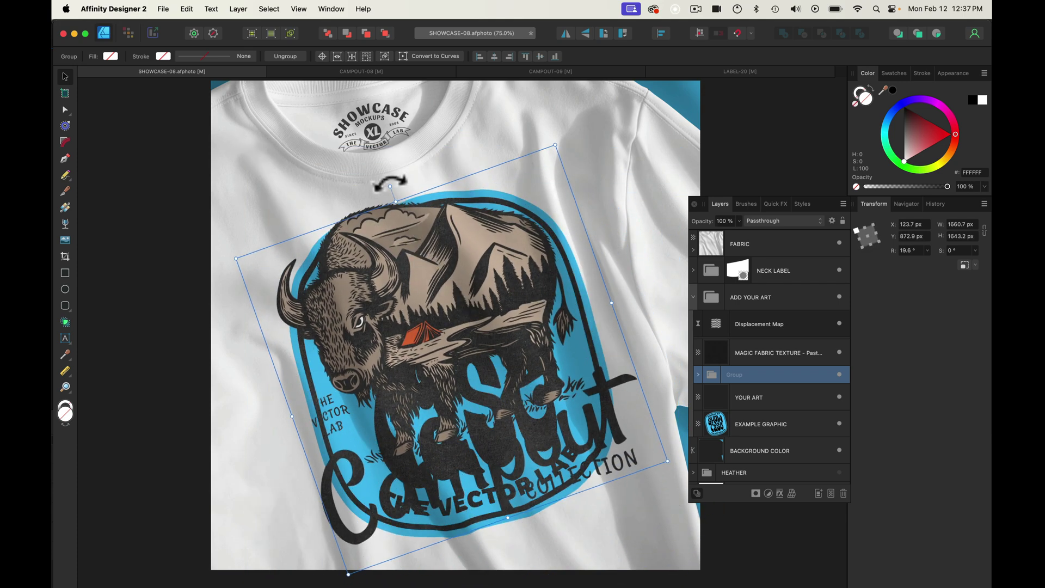
pyautogui.moveTo(390, 185); pyautogui.dragTo(414, 172)
# Hide the EXAMPLE GRAPHIC badge and fine-tune the bison artwork's position on the chest
pyautogui.moveTo(414, 262); pyautogui.dragTo(413, 259)
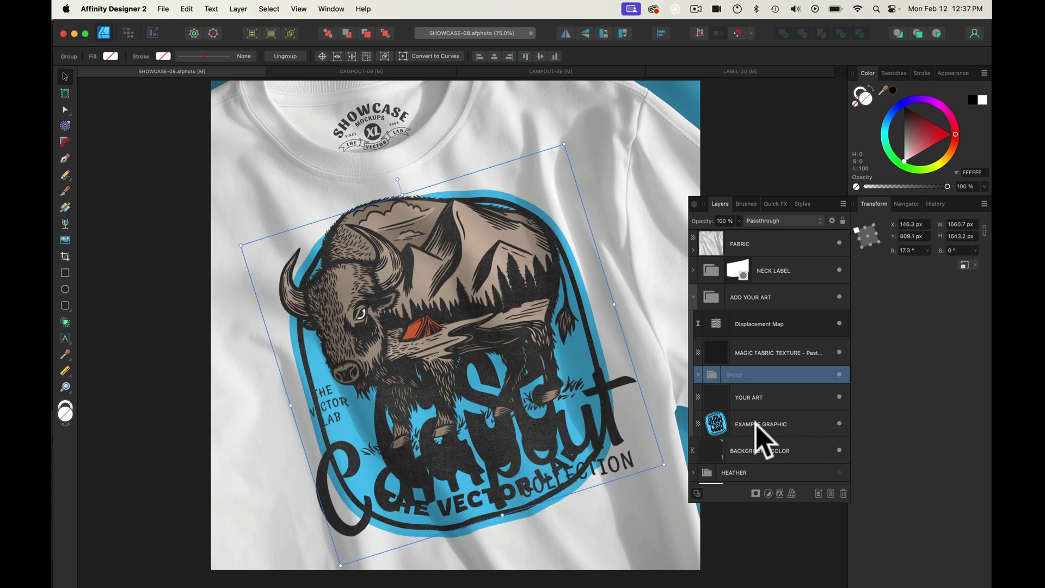
pyautogui.click(840, 424)
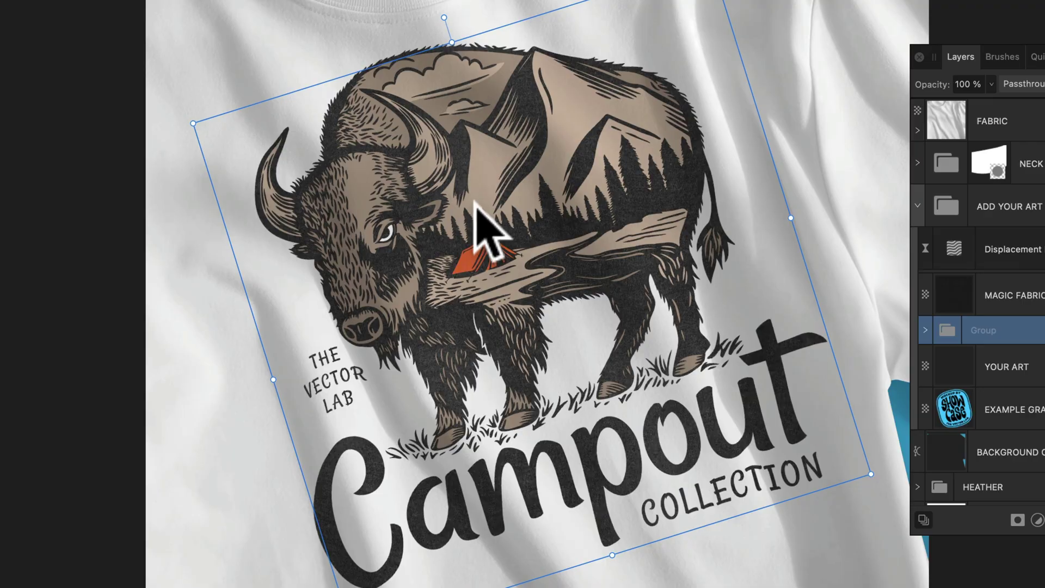
pyautogui.moveTo(476, 242)
pyautogui.mouseDown()
pyautogui.moveTo(504, 235)
pyautogui.moveTo(423, 250)
pyautogui.moveTo(545, 218)
pyautogui.moveTo(487, 210)
pyautogui.moveTo(449, 245)
pyautogui.moveTo(506, 237)
pyautogui.moveTo(490, 252)
pyautogui.moveTo(456, 244)
pyautogui.moveTo(479, 228)
pyautogui.moveTo(442, 246)
pyautogui.moveTo(455, 240)
pyautogui.mouseUp()
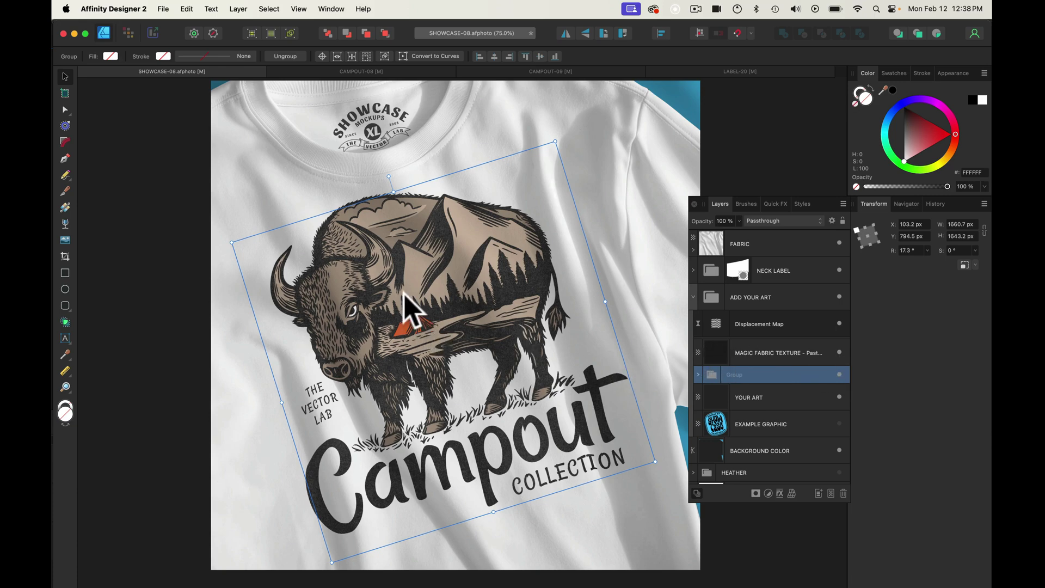
pyautogui.scroll(10, 404, 294)
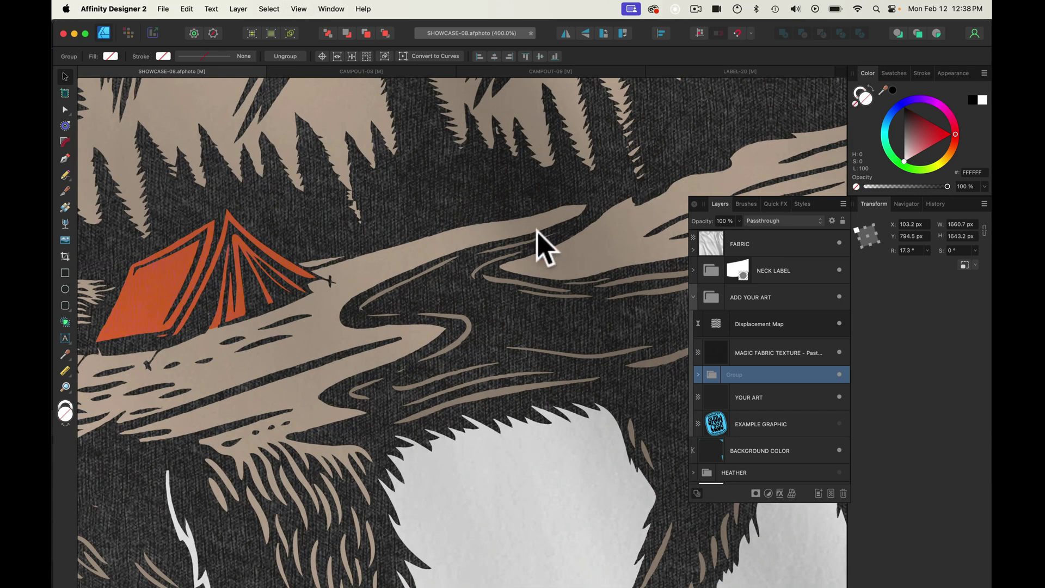
pyautogui.click(839, 353)
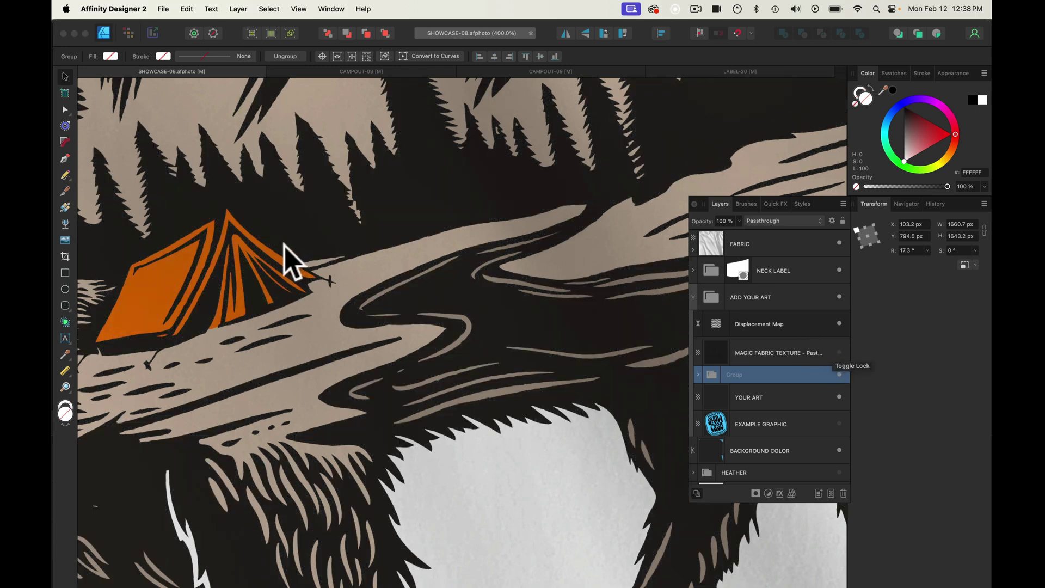
pyautogui.click(839, 352)
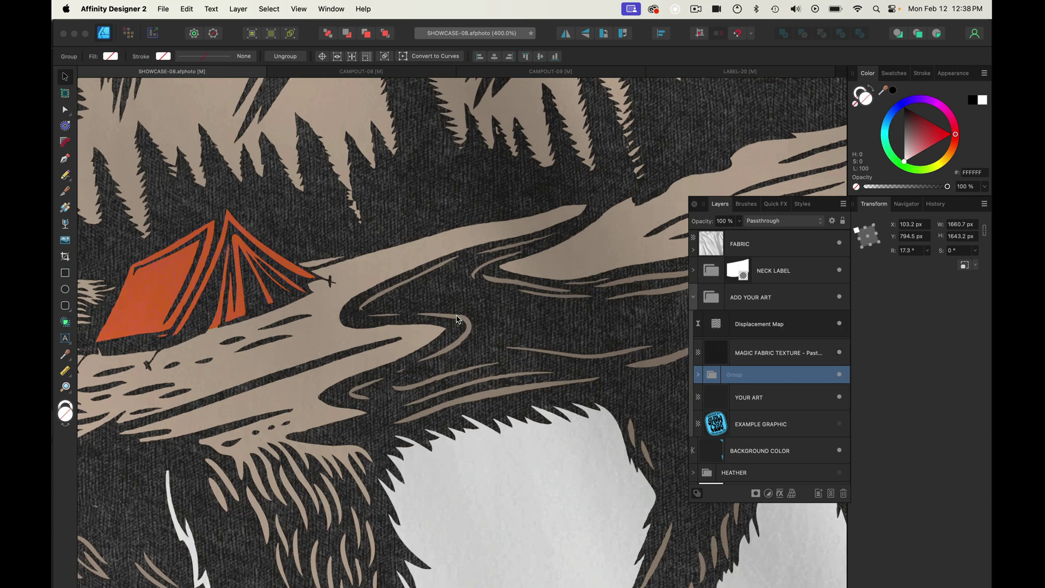
pyautogui.press('super+0')
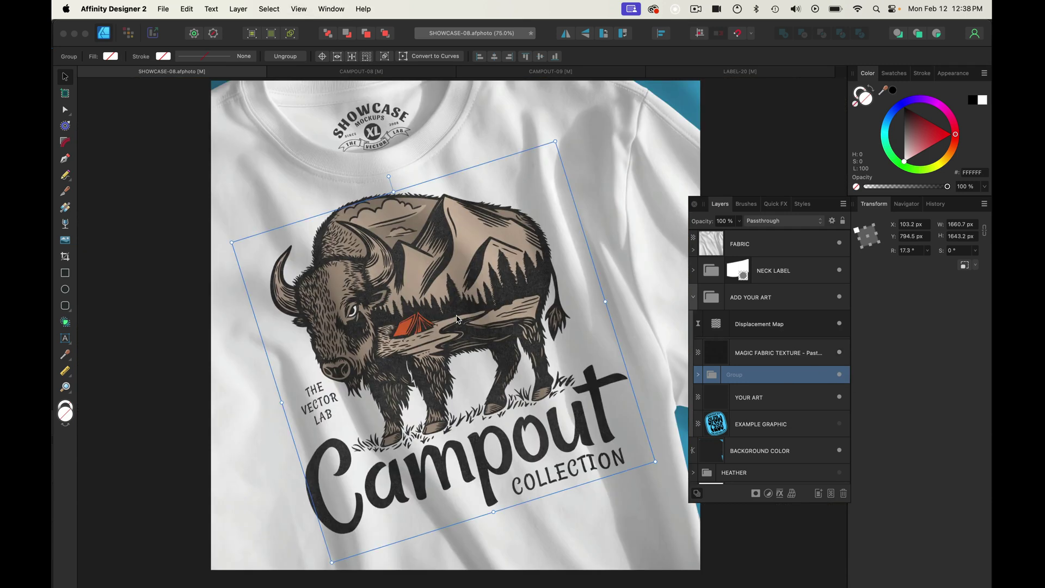
pyautogui.scroll(2, 457, 310)
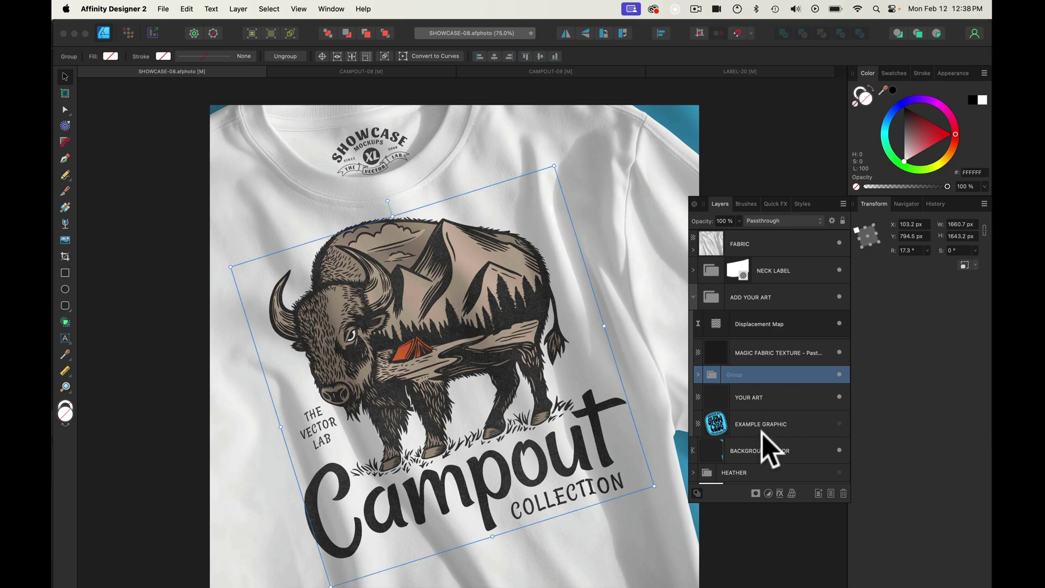
pyautogui.scroll(-2, 756, 441)
# Change the FABRIC COLOR layer from white to dark charcoal grey #434343
pyautogui.click(724, 469)
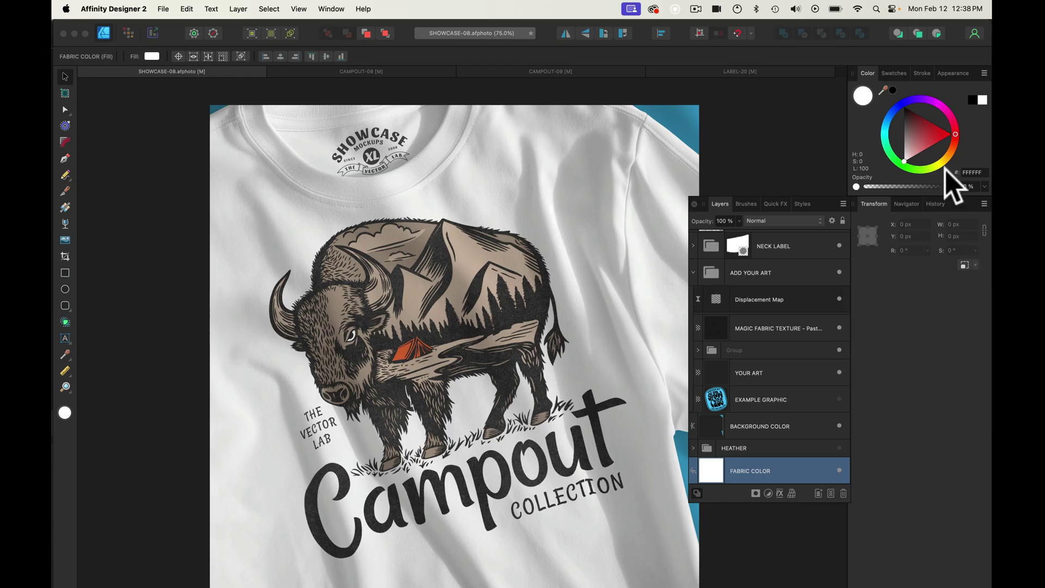
pyautogui.moveTo(913, 128)
pyautogui.mouseDown()
pyautogui.moveTo(908, 138)
pyautogui.moveTo(903, 120)
pyautogui.mouseUp()
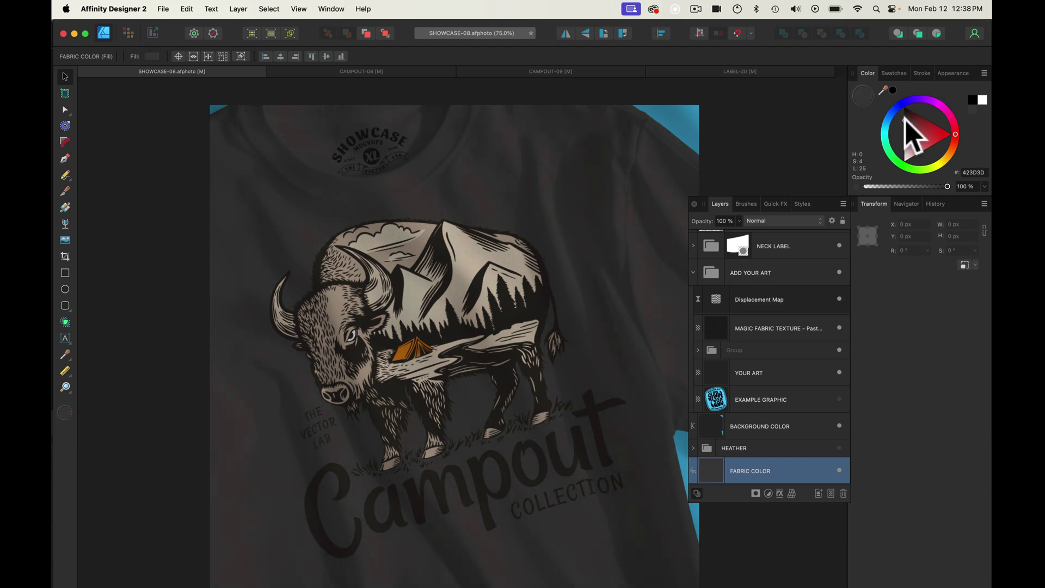
pyautogui.moveTo(903, 119); pyautogui.dragTo(904, 120)
pyautogui.scroll(2, 781, 304)
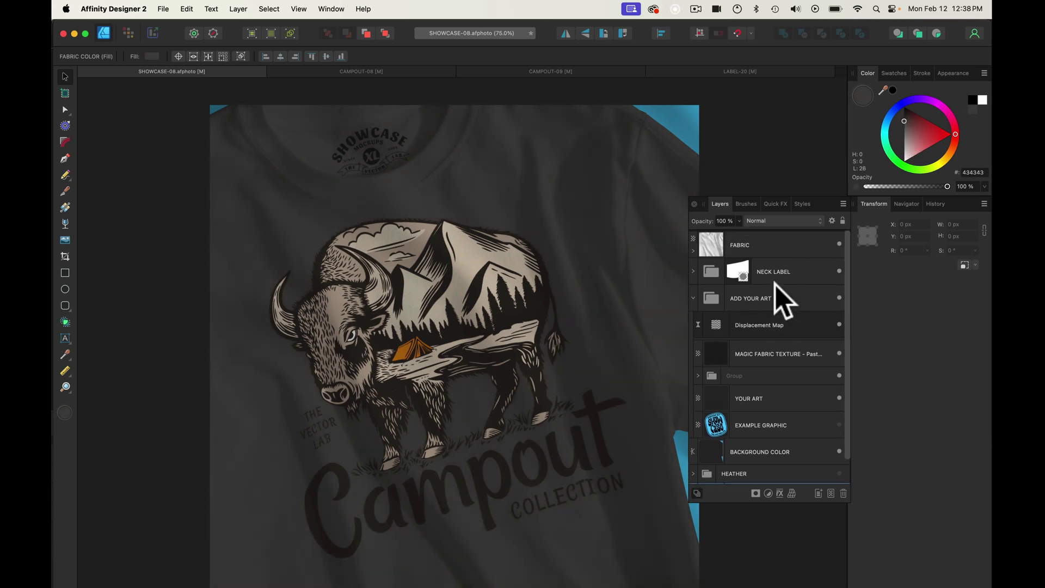
# Edit the FABRIC SHADING LEVELS adjustment to Black Level 26% and White Level 96%
pyautogui.click(693, 250)
pyautogui.click(747, 248)
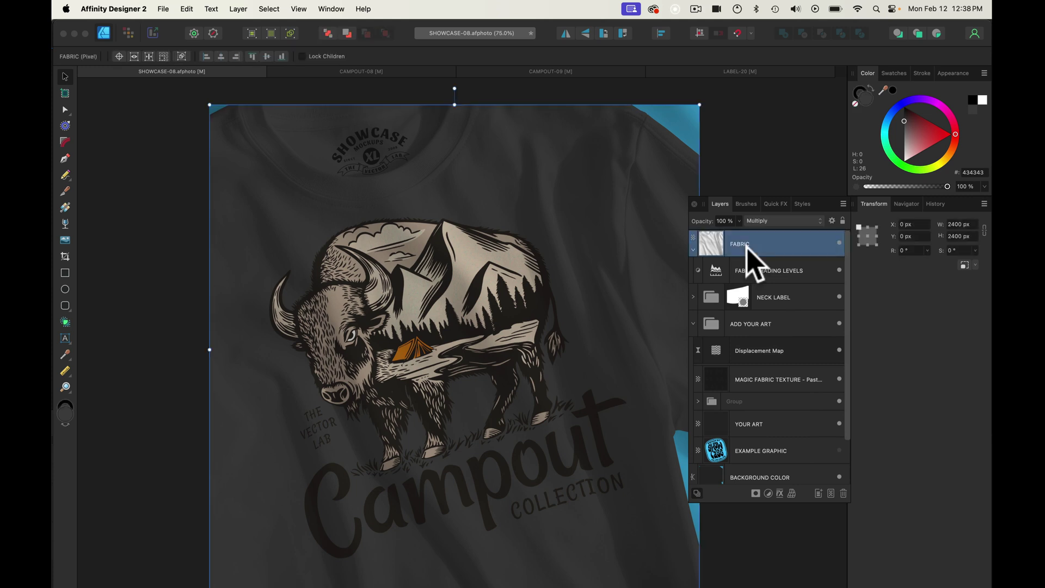
pyautogui.click(762, 272)
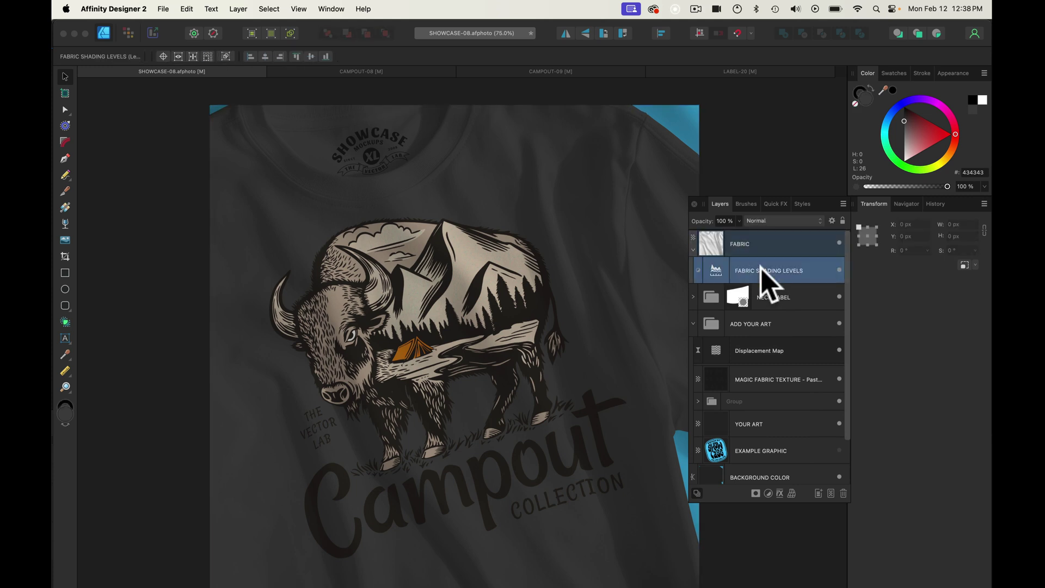
pyautogui.doubleClick(714, 274)
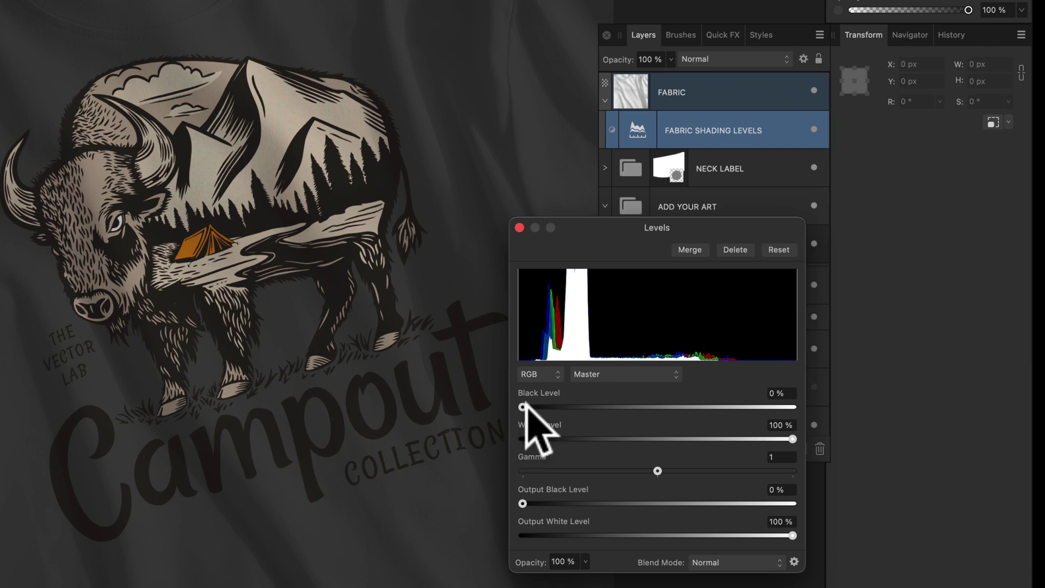
pyautogui.moveTo(637, 464); pyautogui.dragTo(655, 462)
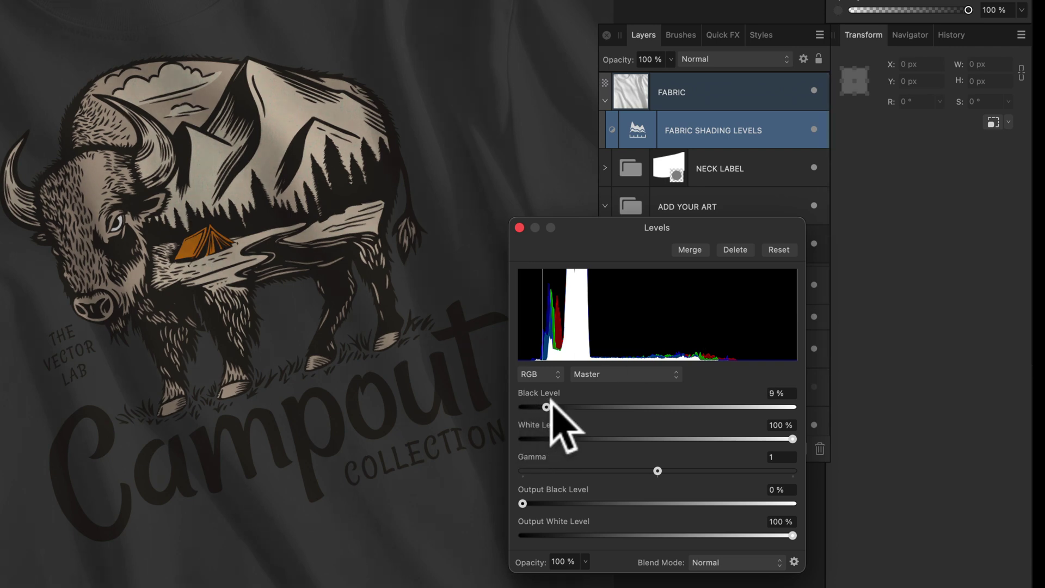
pyautogui.moveTo(550, 405); pyautogui.dragTo(573, 407)
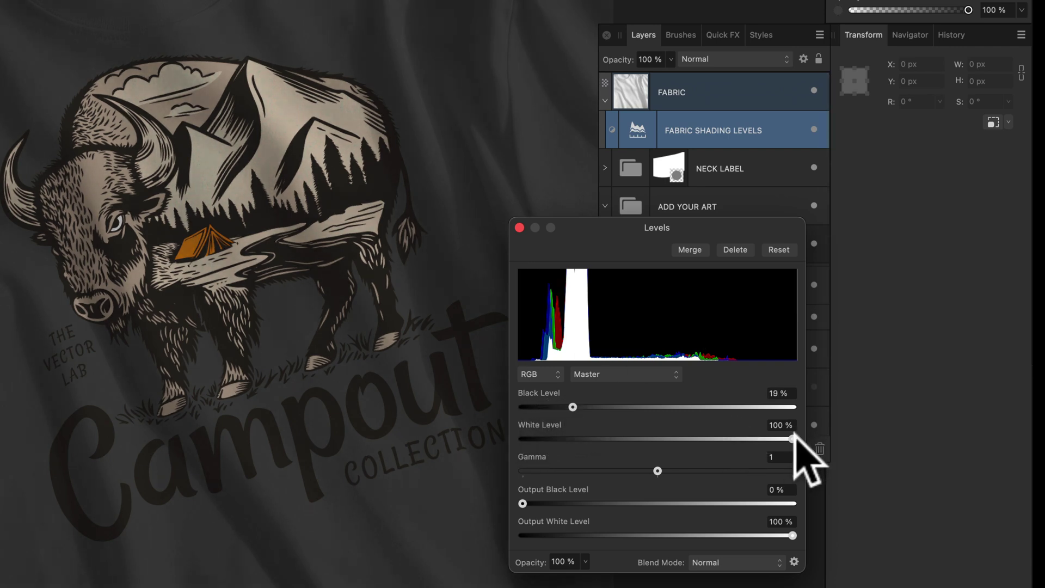
pyautogui.moveTo(793, 438); pyautogui.dragTo(782, 439)
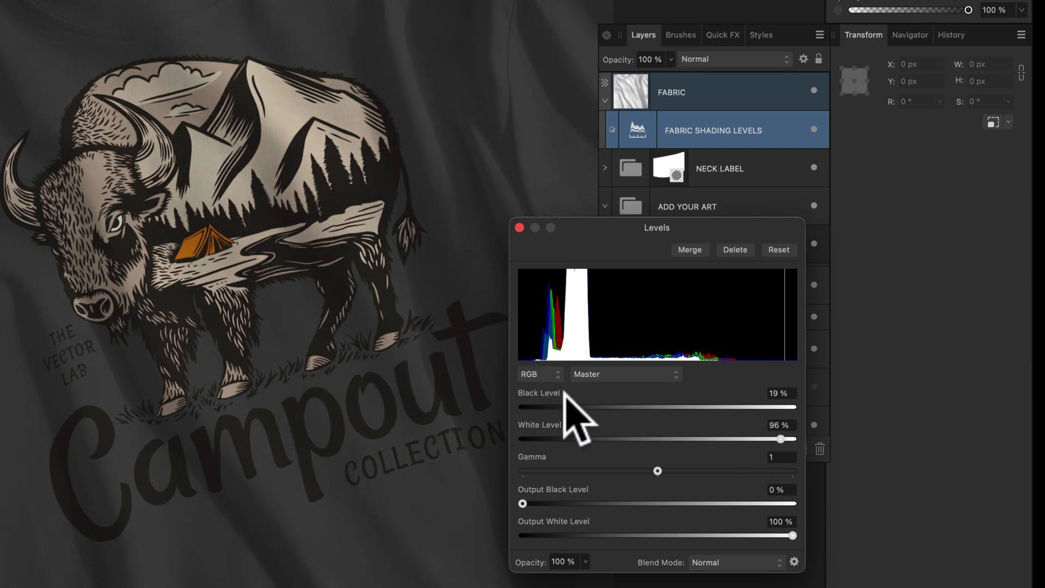
pyautogui.moveTo(570, 406); pyautogui.dragTo(590, 406)
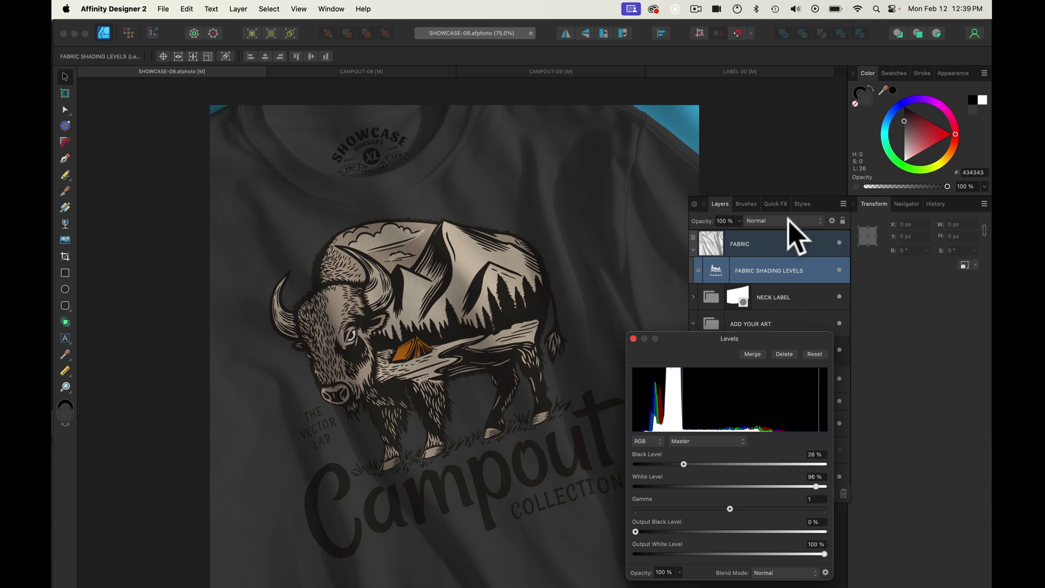
pyautogui.click(633, 339)
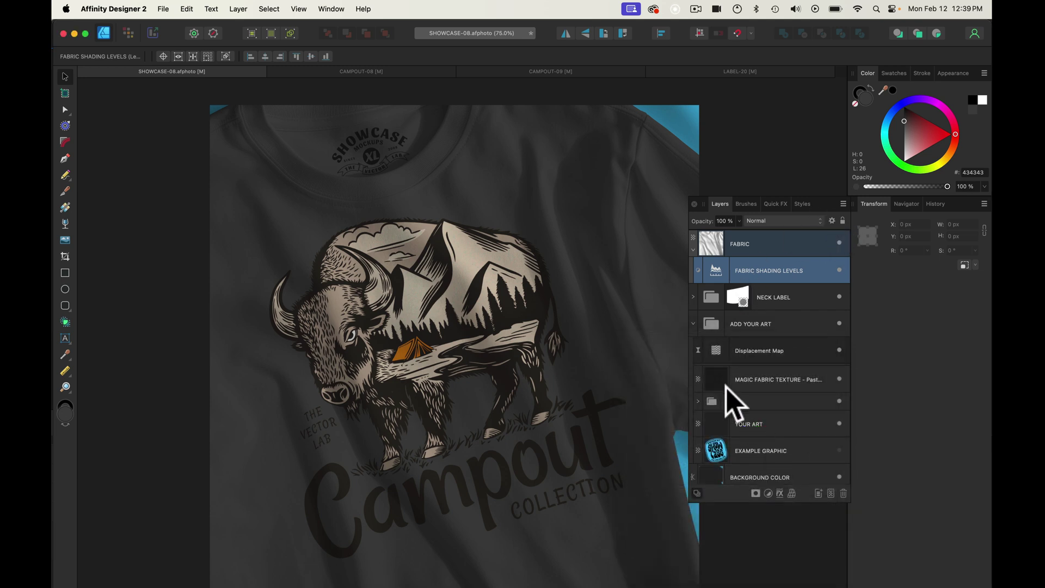
# Change the FABRIC COLOR layer to bright cyan blue 00C0FF
pyautogui.click(694, 324)
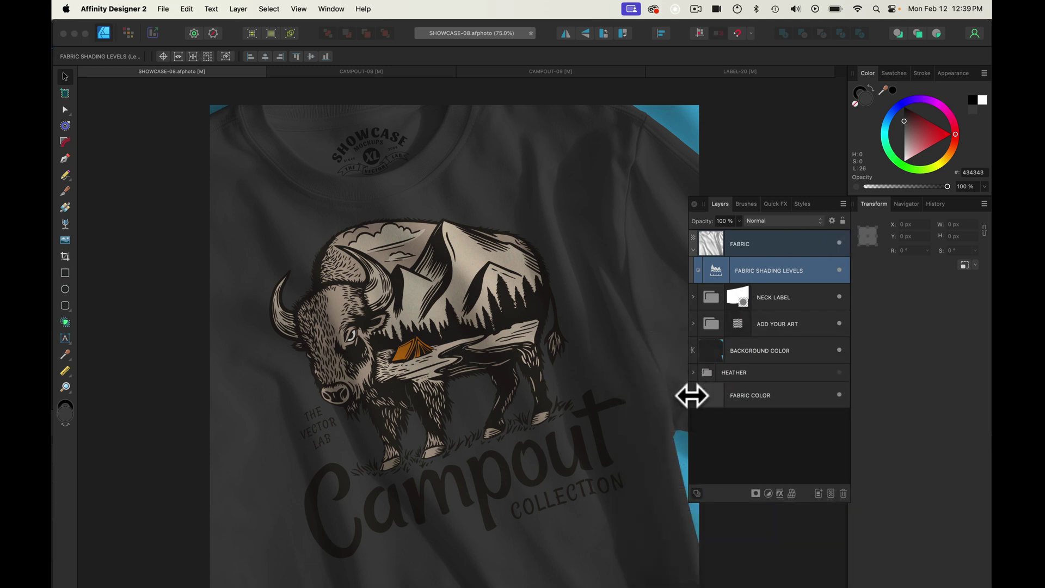
pyautogui.click(718, 396)
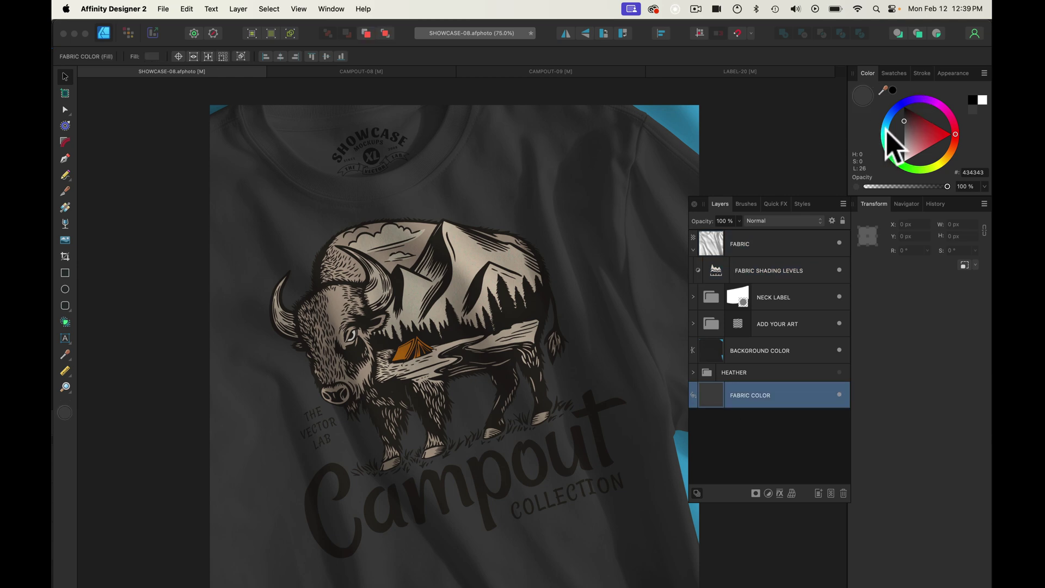
pyautogui.moveTo(887, 153); pyautogui.dragTo(886, 126)
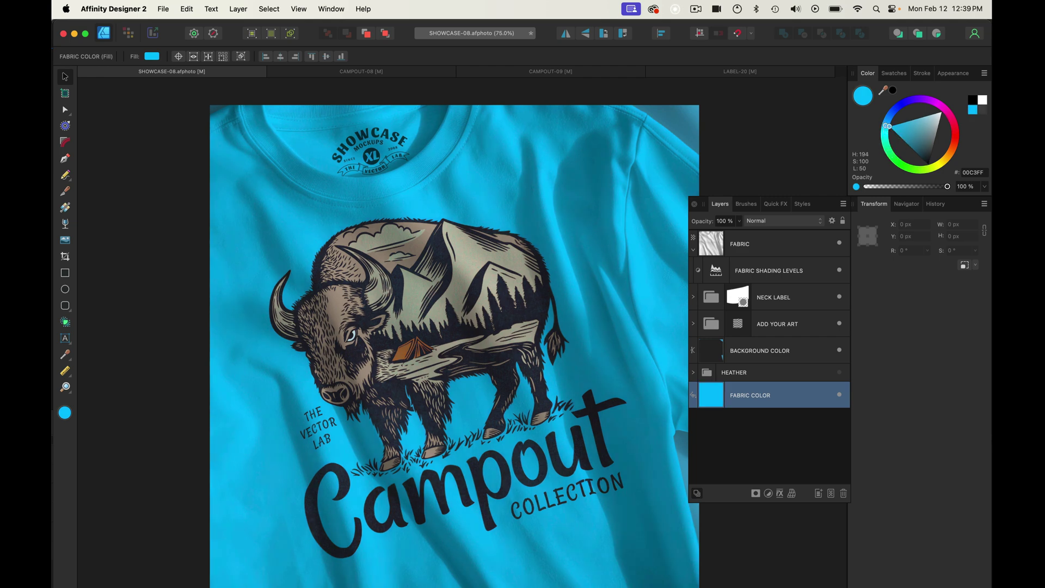
# Lower the FABRIC SHADING LEVELS black level to about 18%
pyautogui.click(711, 265)
pyautogui.doubleClick(716, 269)
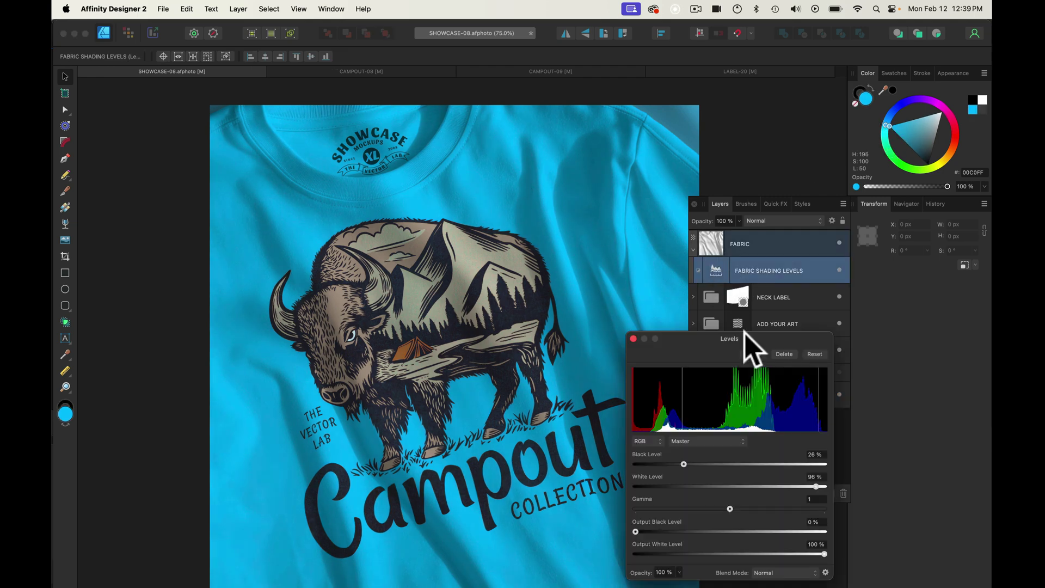
pyautogui.moveTo(672, 464); pyautogui.dragTo(668, 464)
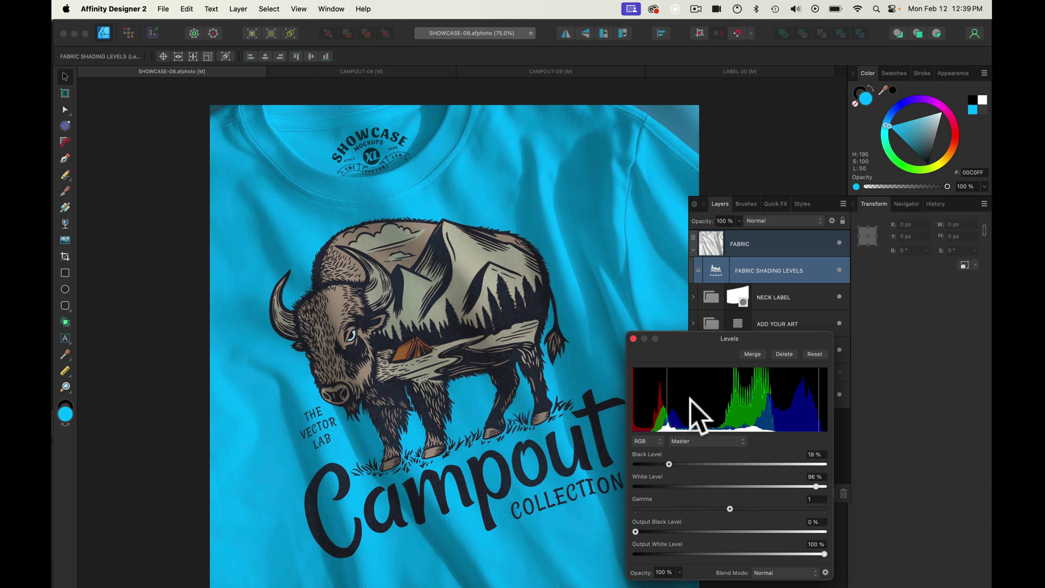
pyautogui.click(633, 339)
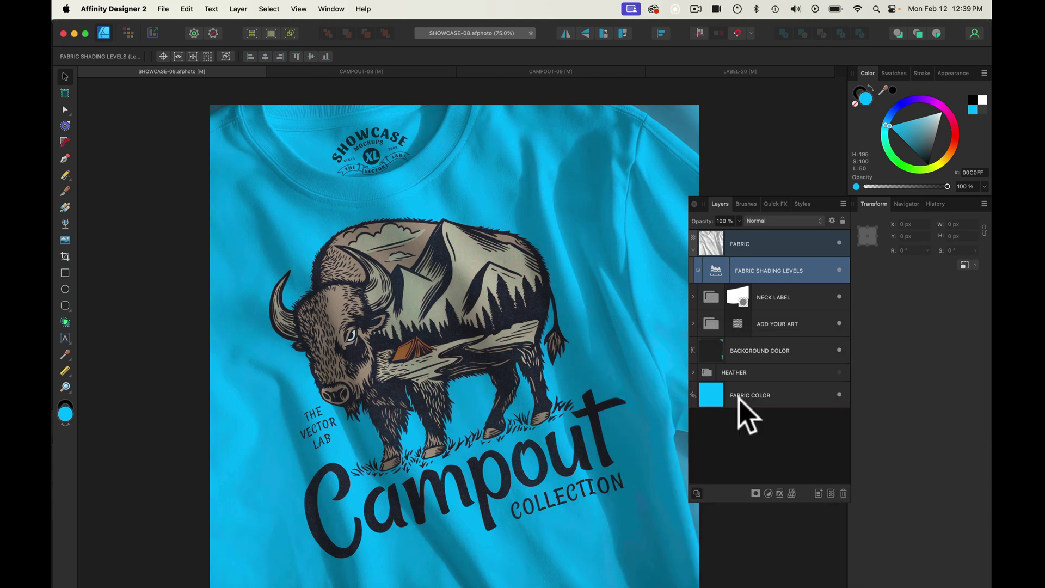
pyautogui.click(839, 372)
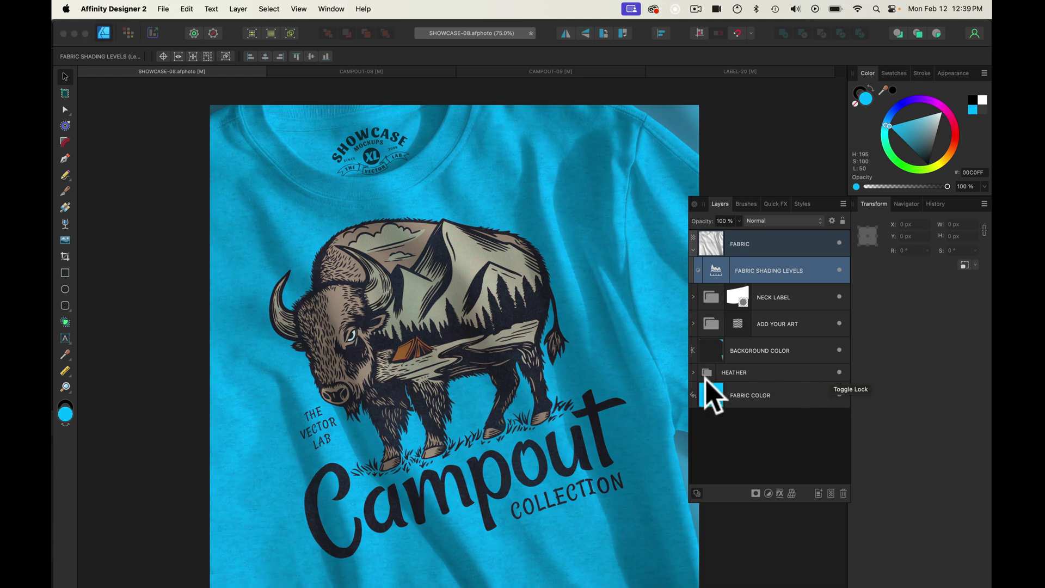
pyautogui.click(692, 371)
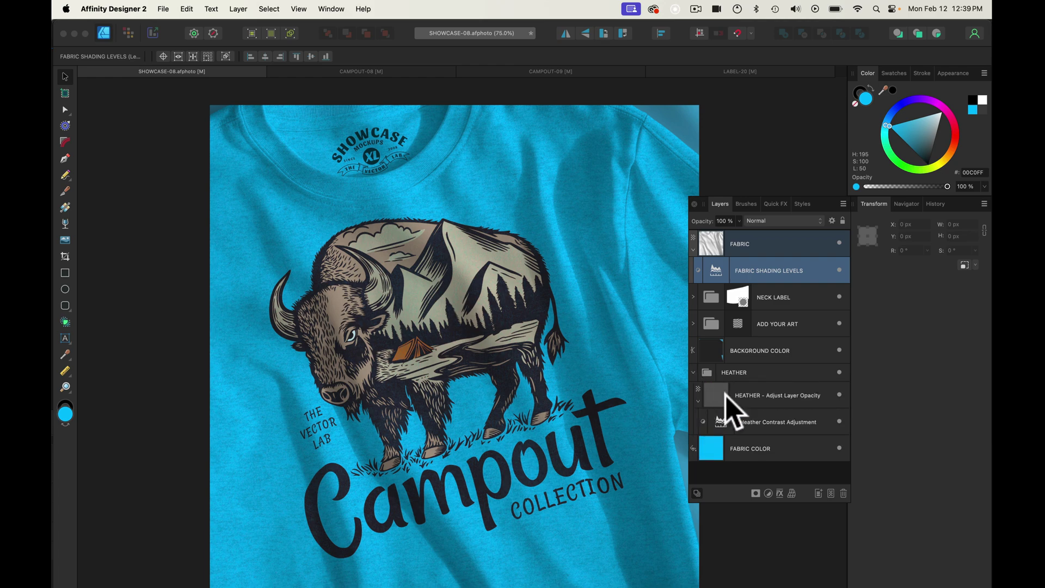
pyautogui.doubleClick(721, 424)
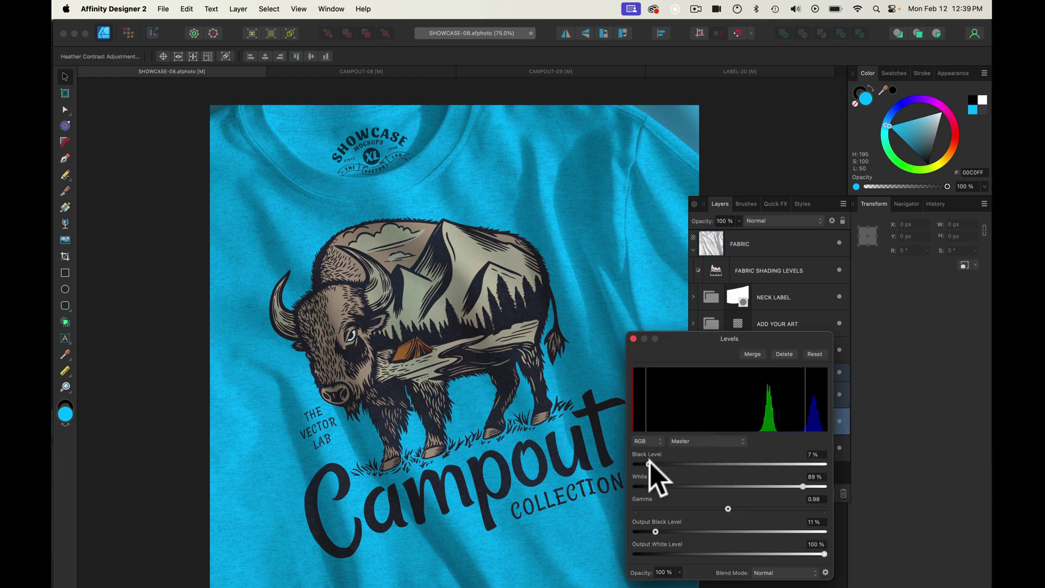
pyautogui.moveTo(657, 463)
pyautogui.mouseDown()
pyautogui.moveTo(762, 464)
pyautogui.moveTo(729, 458)
pyautogui.mouseUp()
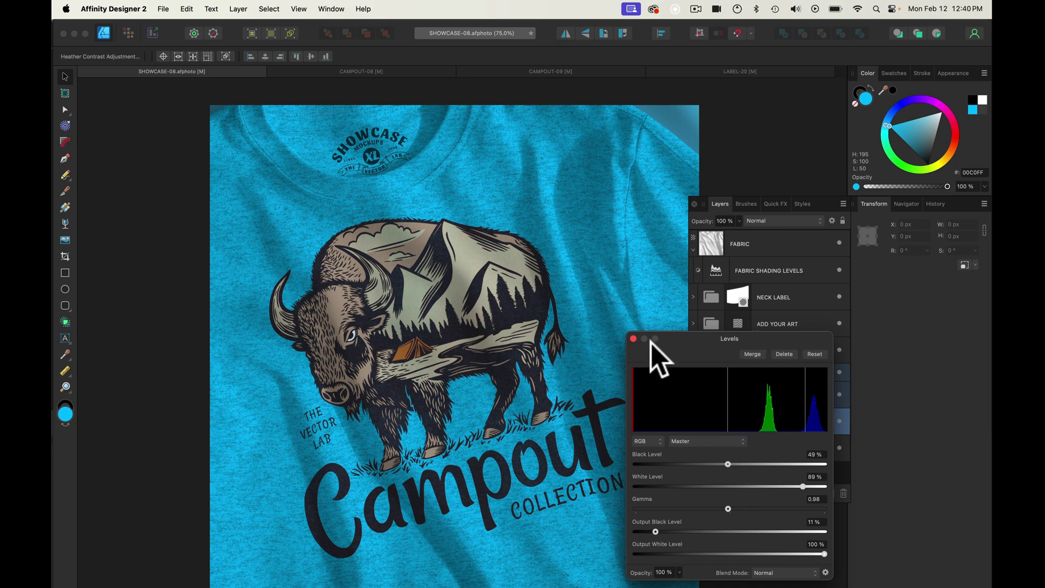
pyautogui.click(633, 339)
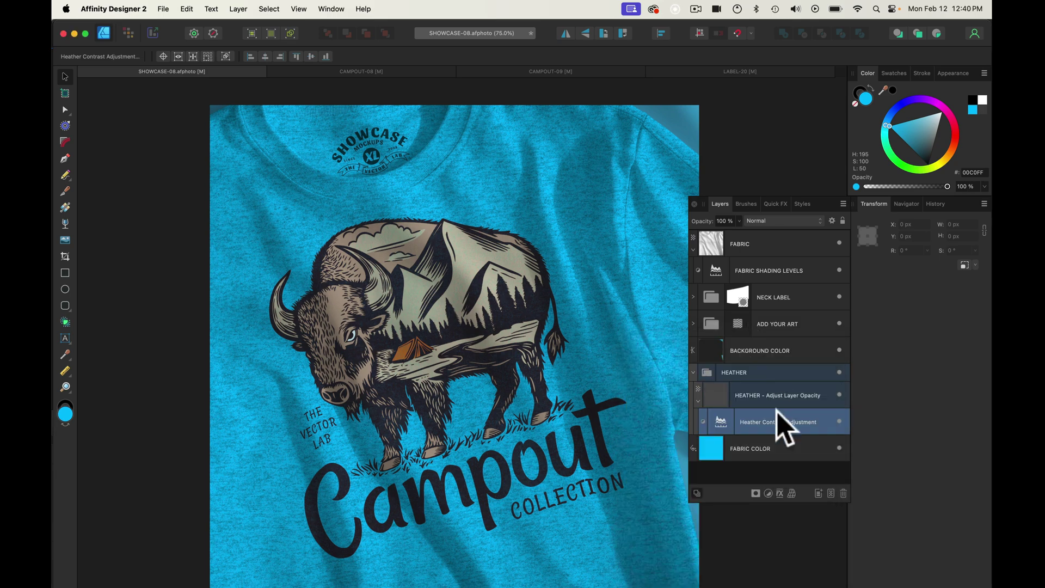
pyautogui.click(839, 372)
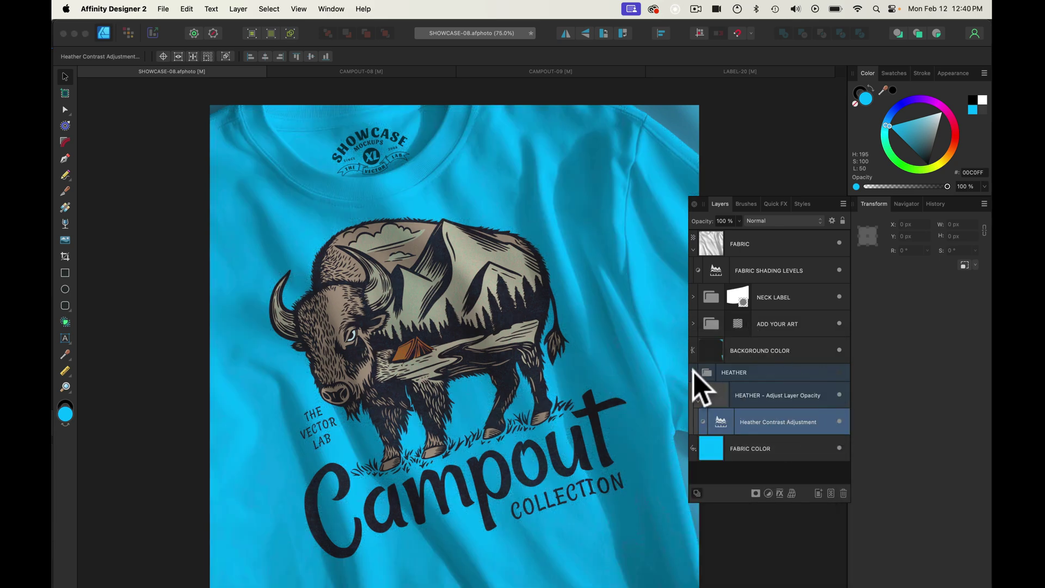
pyautogui.click(694, 372)
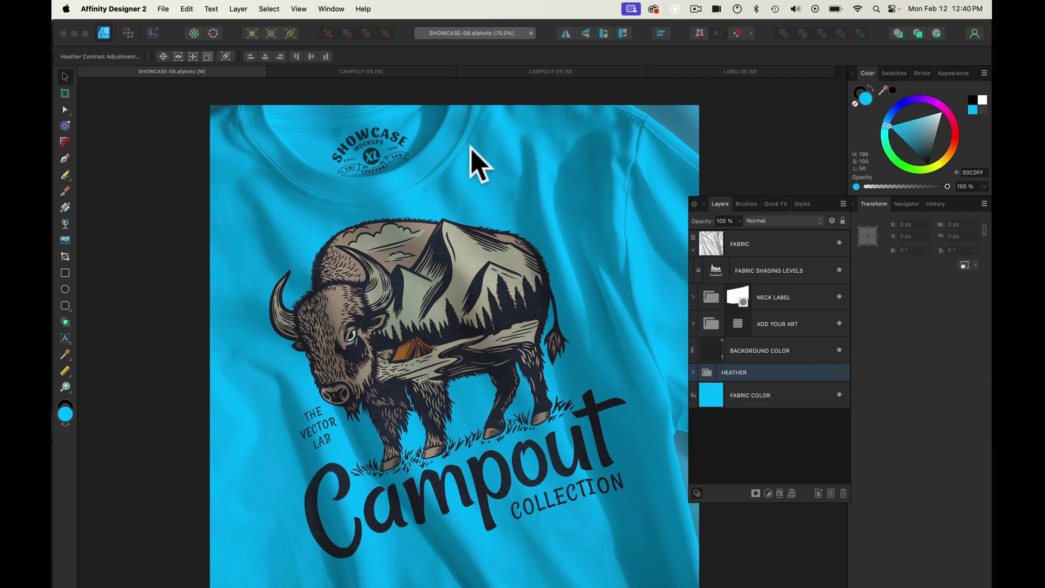
# Paste the LABEL-20 Label Kit artwork above the FABRIC layer in SHOWCASE-08
pyautogui.click(698, 70)
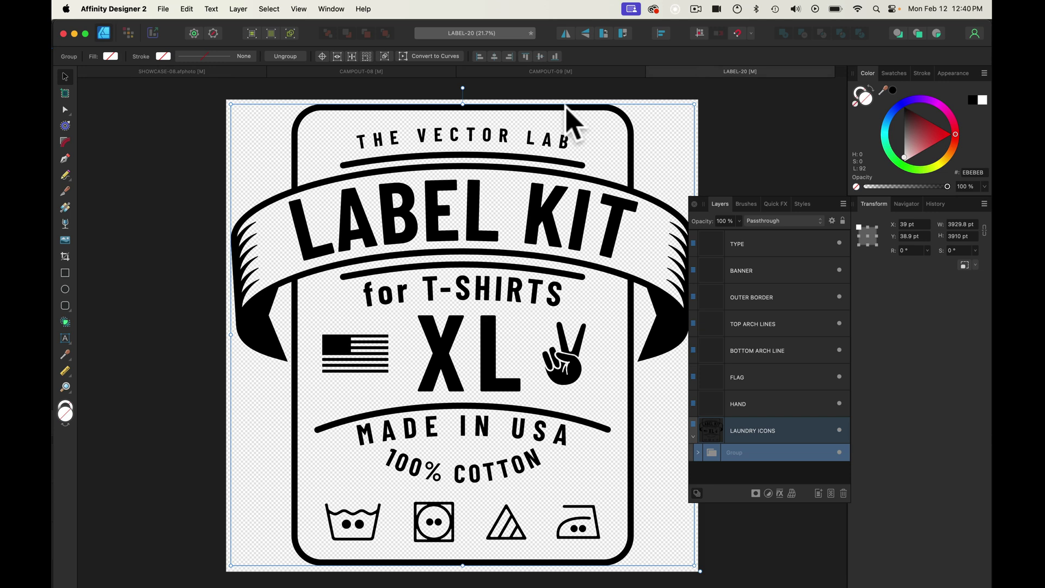
pyautogui.click(202, 71)
pyautogui.click(797, 243)
pyautogui.press('super+v')
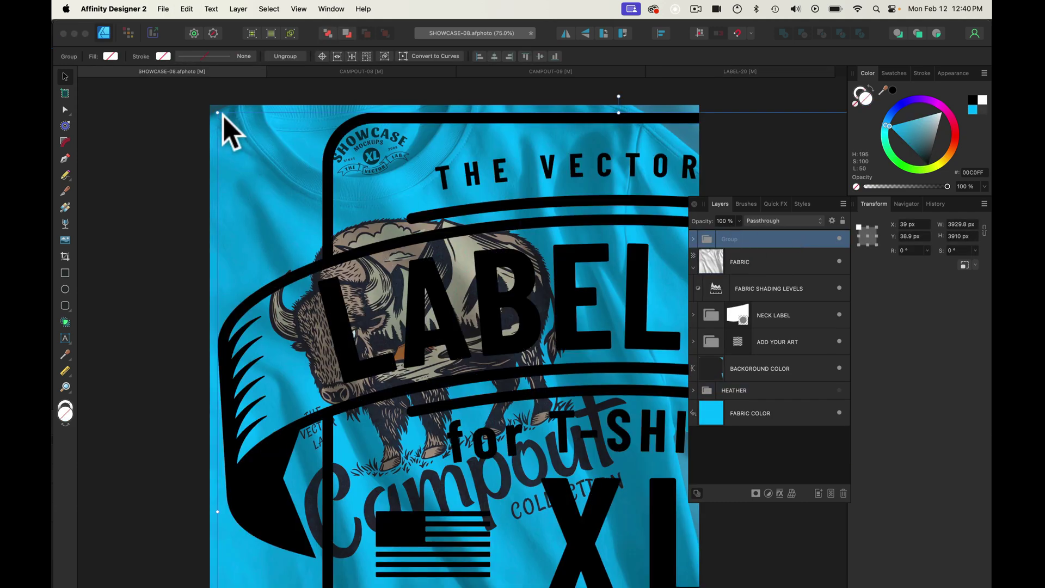
# Scale the Label Kit group to about 498 × 495 px, tilt it 13.8°, and place it at the collar
pyautogui.moveTo(600, 385); pyautogui.dragTo(390, 252)
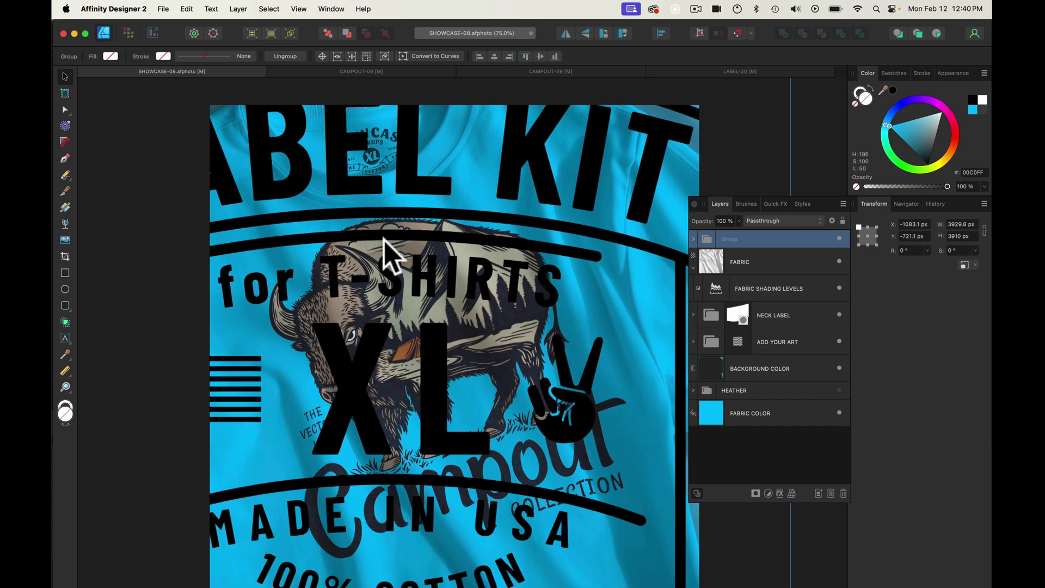
pyautogui.moveTo(577, 414); pyautogui.dragTo(436, 184)
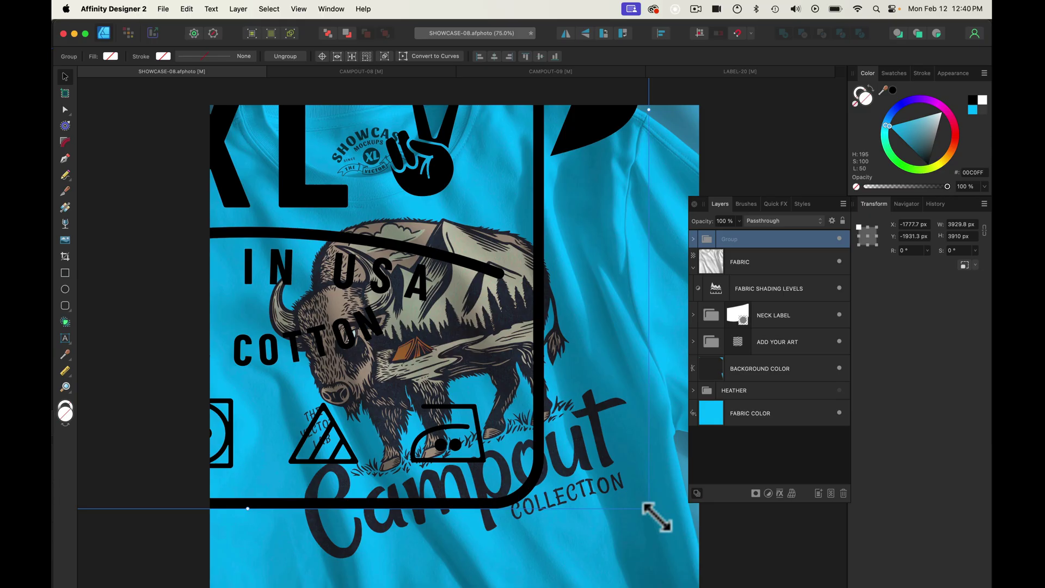
pyautogui.moveTo(657, 517); pyautogui.dragTo(395, 272)
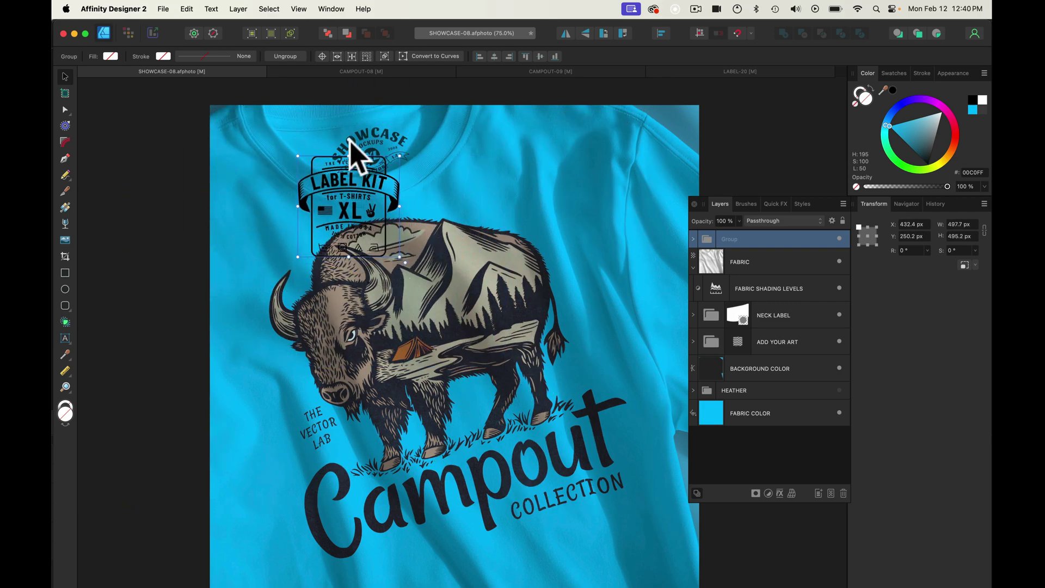
pyautogui.moveTo(348, 140); pyautogui.dragTo(357, 110)
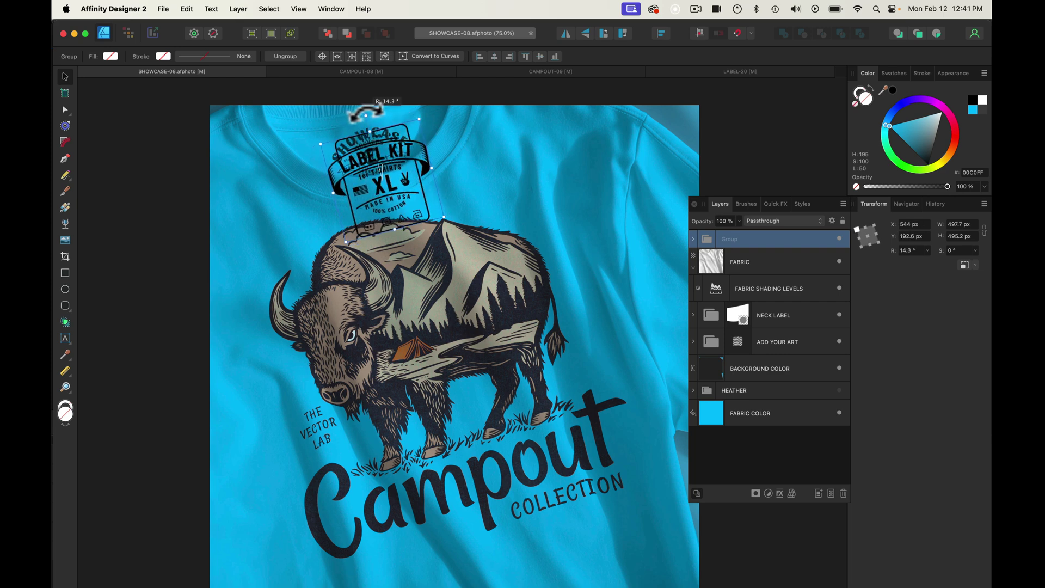
pyautogui.moveTo(380, 175); pyautogui.dragTo(399, 182)
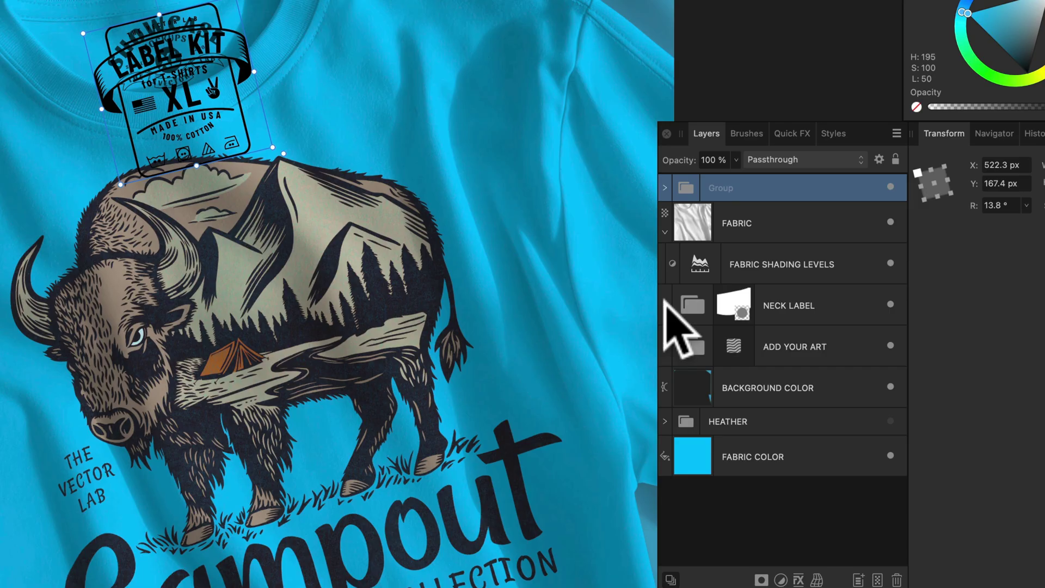
# Move the Label Kit group into the NECK LABEL group beneath YOUR NECK LABEL
pyautogui.click(693, 314)
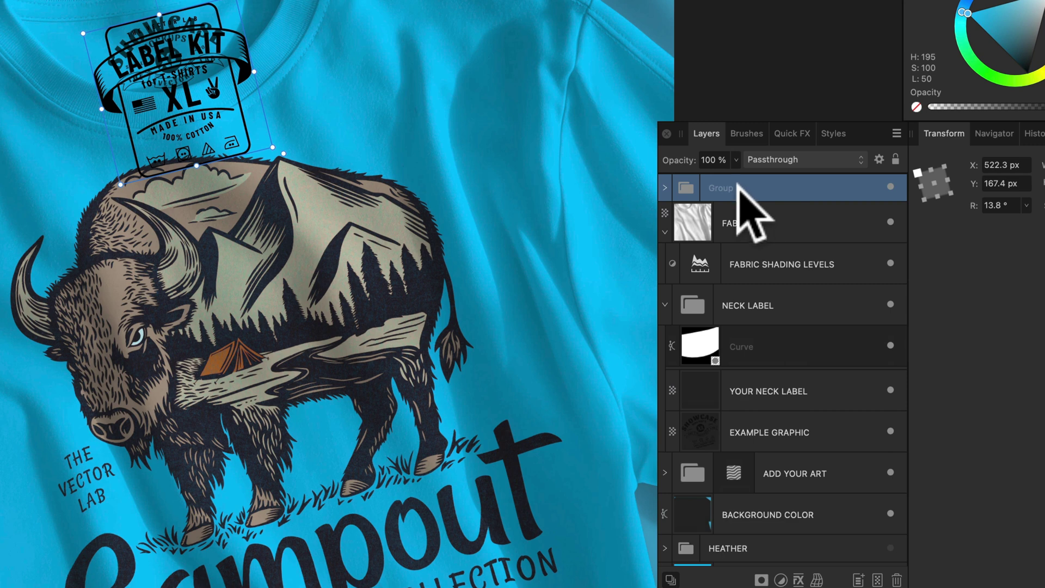
pyautogui.moveTo(742, 191); pyautogui.dragTo(748, 412)
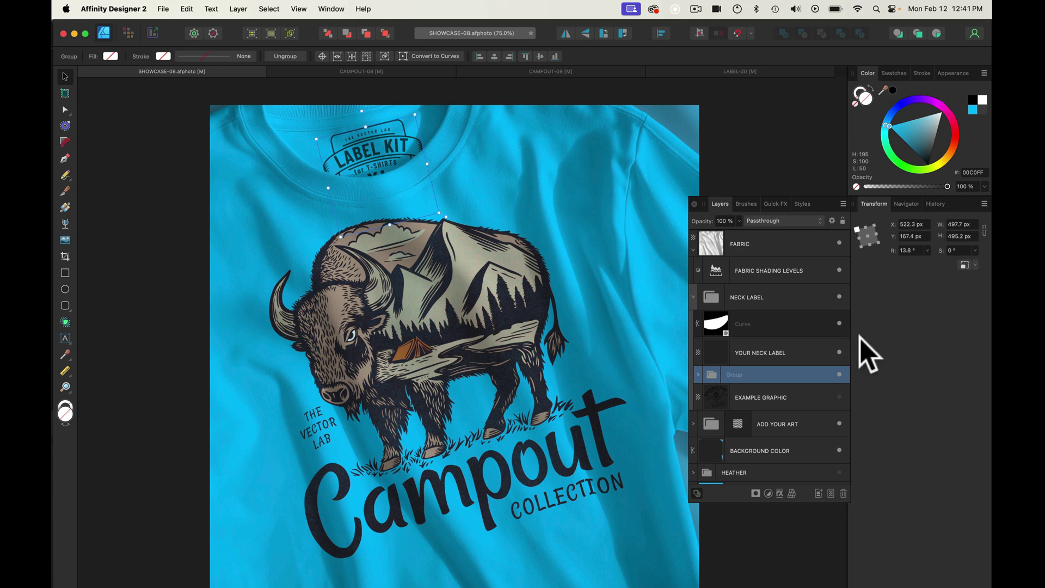
pyautogui.scroll(-2, 812, 361)
pyautogui.hscroll(3, 466, 322)
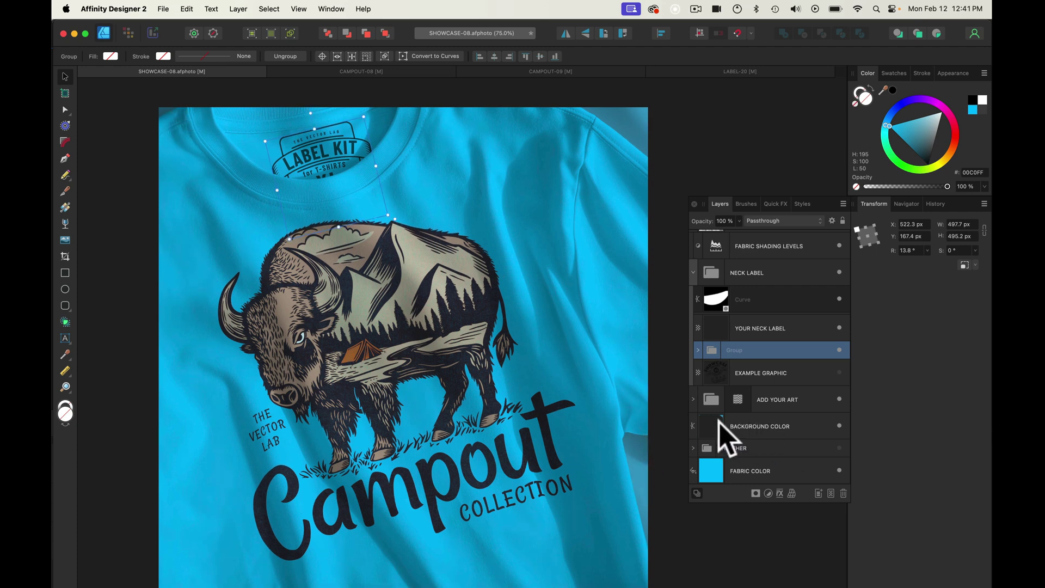
# Fill the BACKGROUND COLOR layer with burnt orange D3872B, then deselect it
pyautogui.moveTo(720, 422); pyautogui.dragTo(719, 422)
pyautogui.click(721, 427)
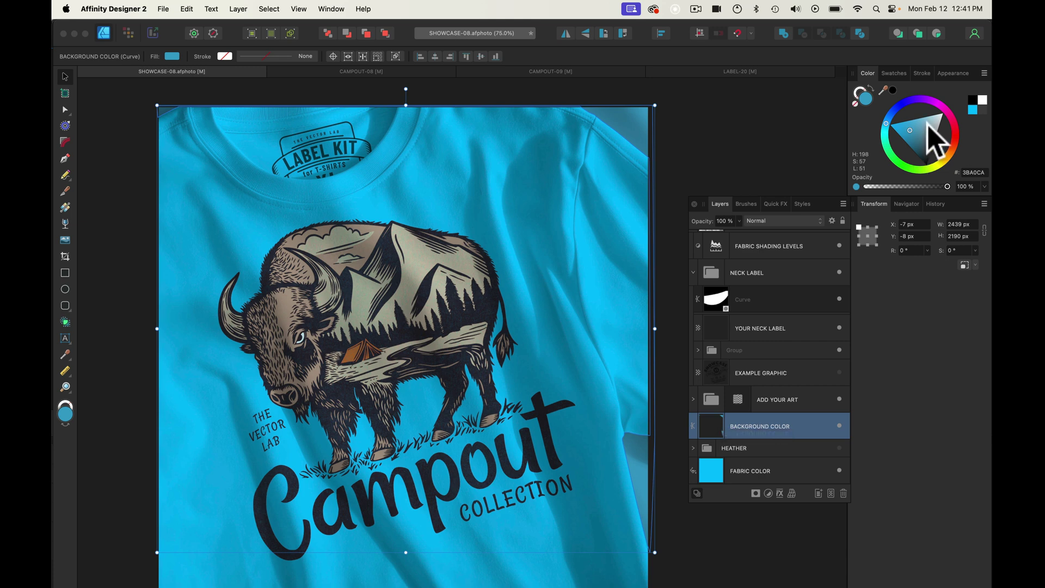
pyautogui.moveTo(938, 141); pyautogui.dragTo(948, 109)
pyautogui.click(938, 163)
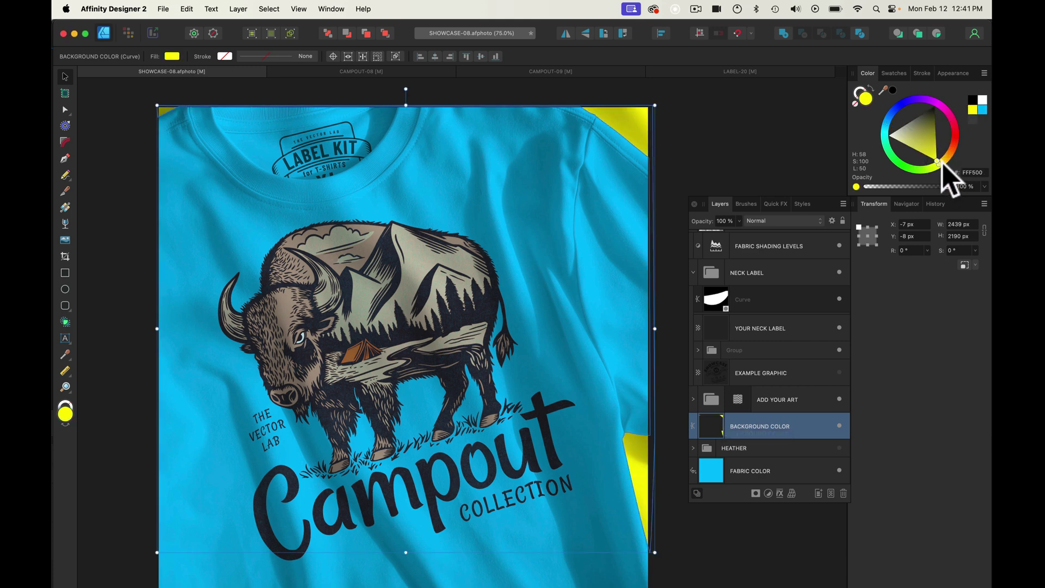
pyautogui.moveTo(948, 155); pyautogui.dragTo(930, 140)
pyautogui.click(933, 151)
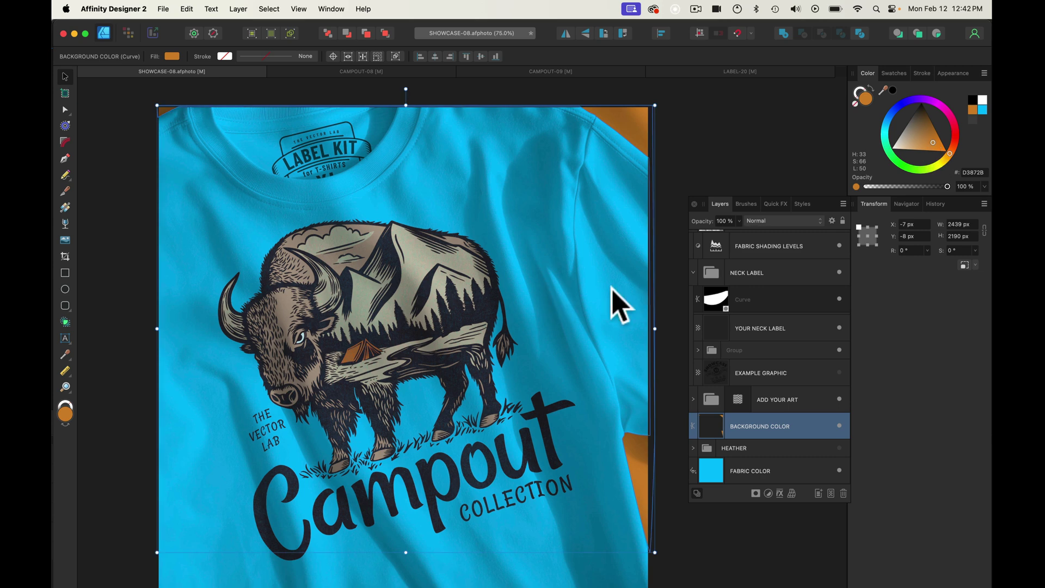
pyautogui.click(710, 536)
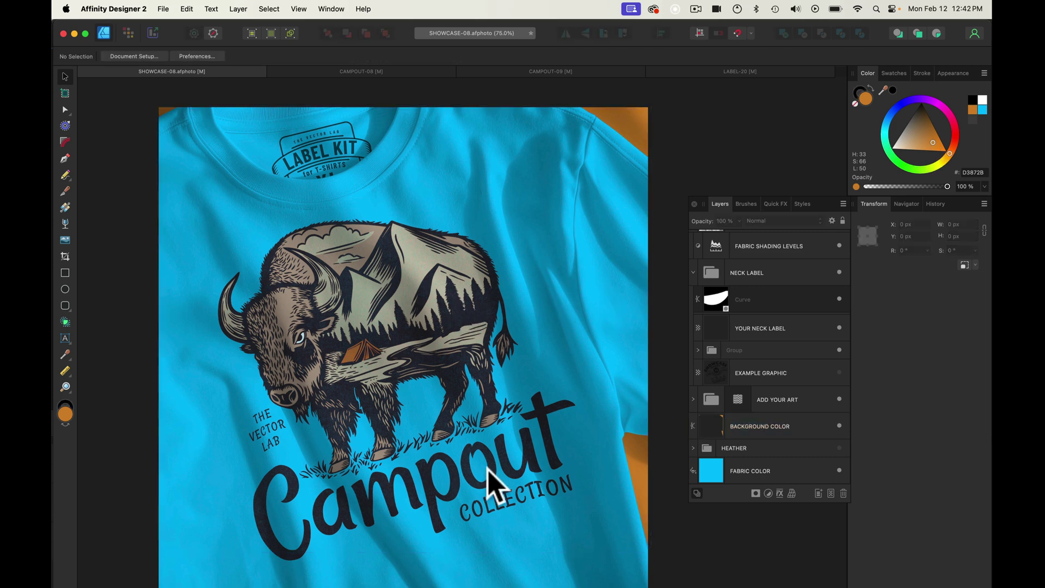